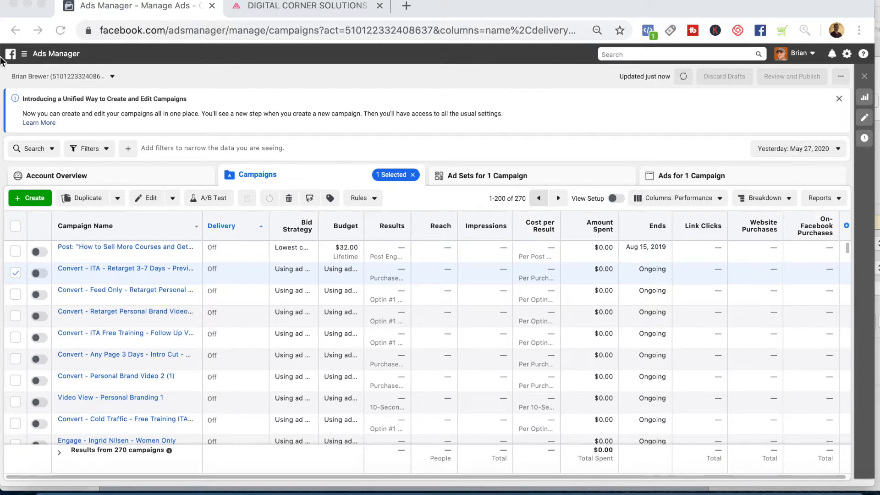
Open the Audiences page for the ad account.
left_click(24, 54)
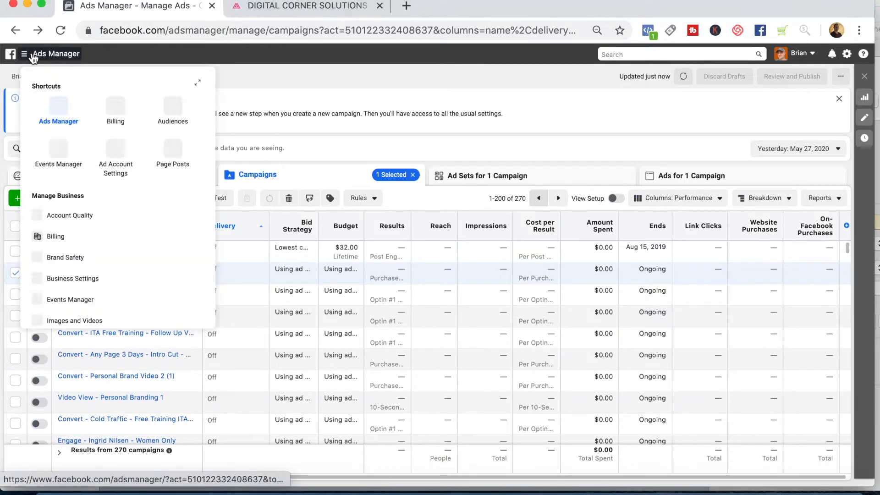
left_click(173, 120)
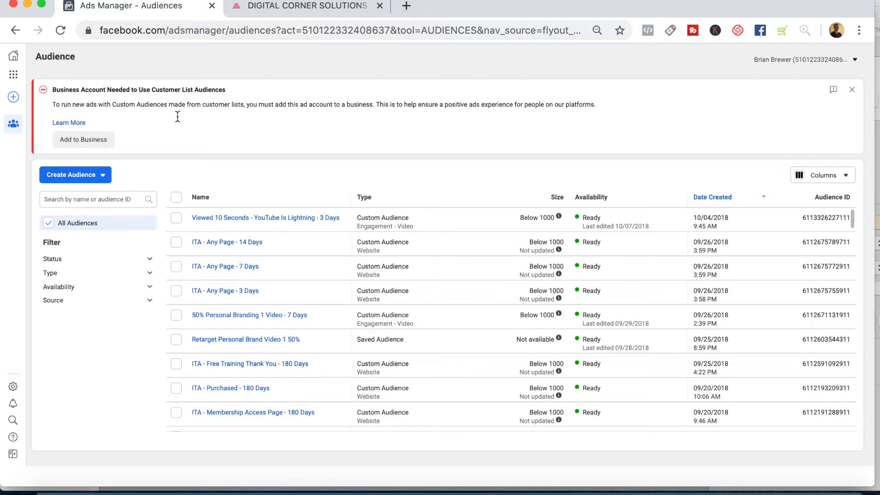
Walk through creating a custom audience from a customer list without a customer value column, and close the dialog at the upload stage.
left_click(102, 177)
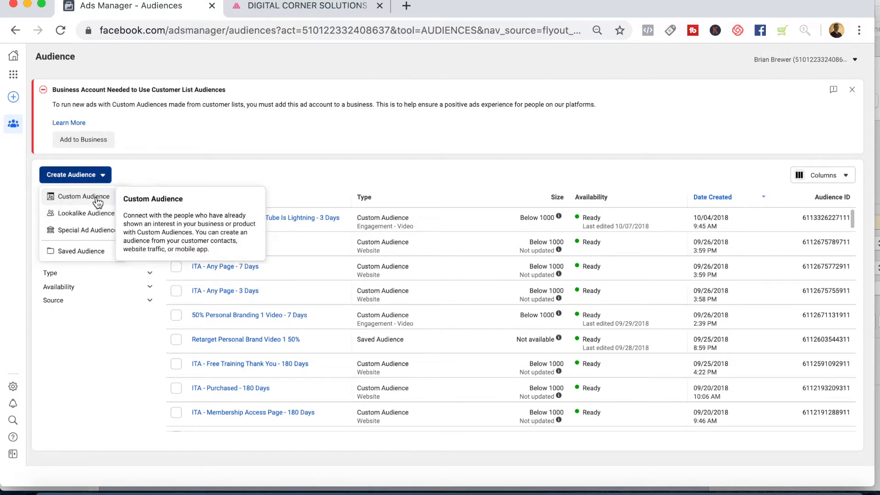
left_click(97, 196)
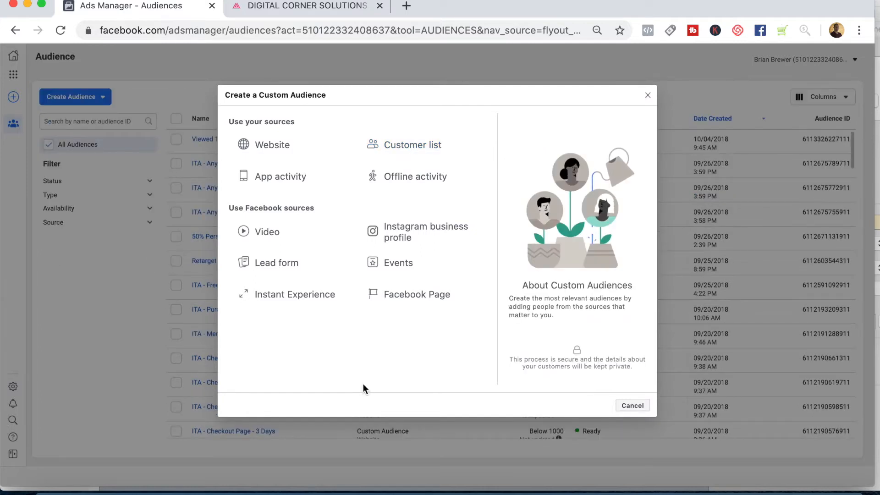
left_click(413, 147)
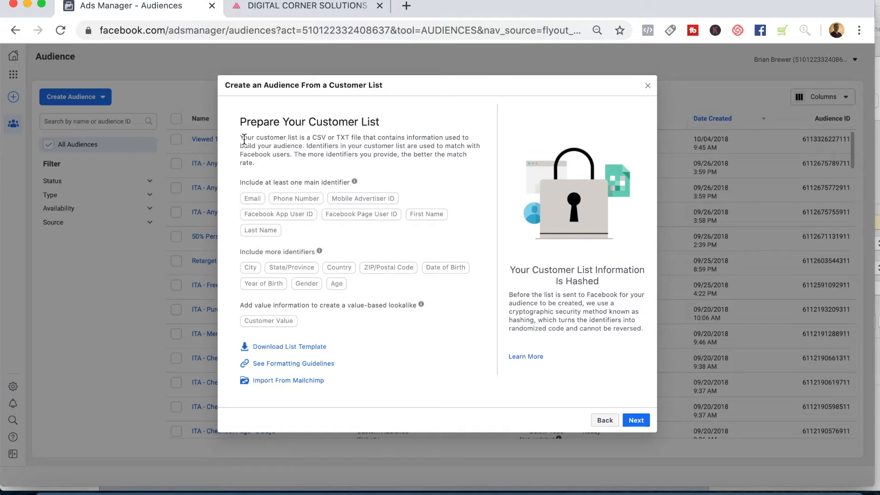
left_click(637, 420)
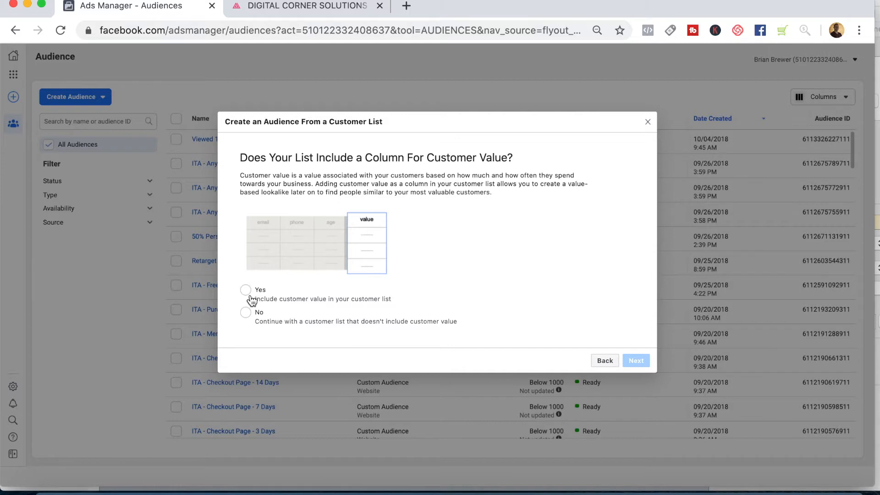
left_click(245, 312)
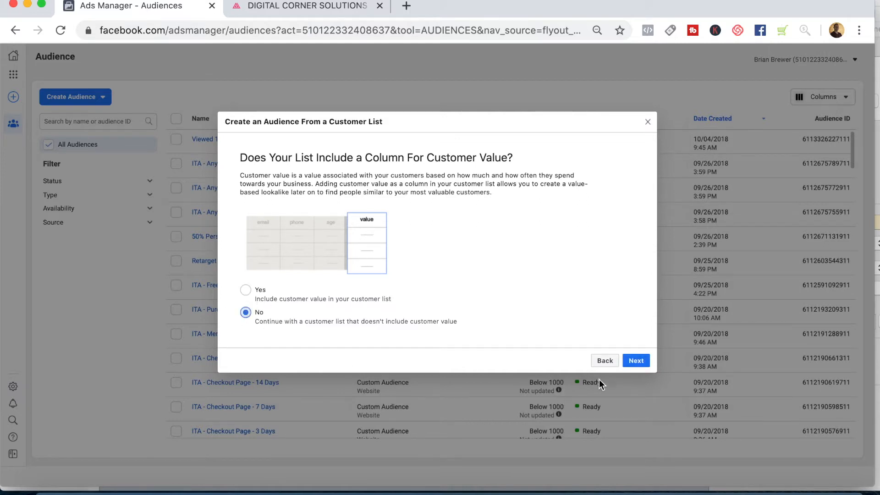
left_click(642, 365)
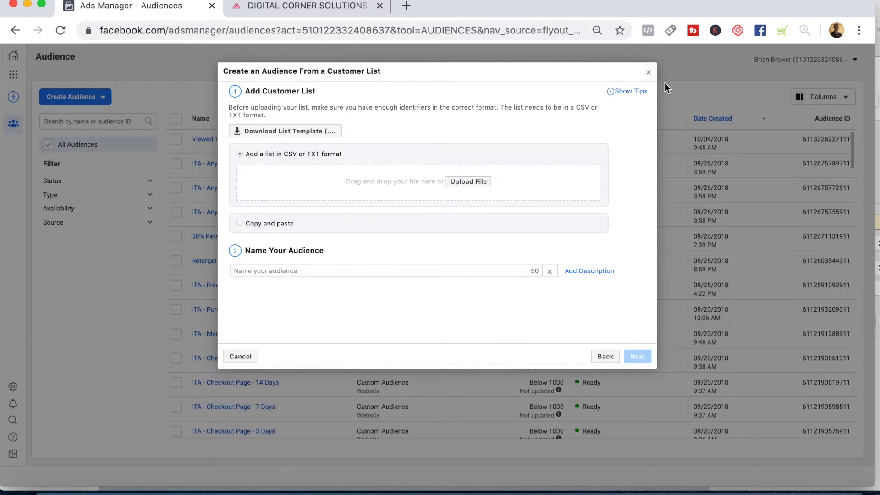
left_click(648, 74)
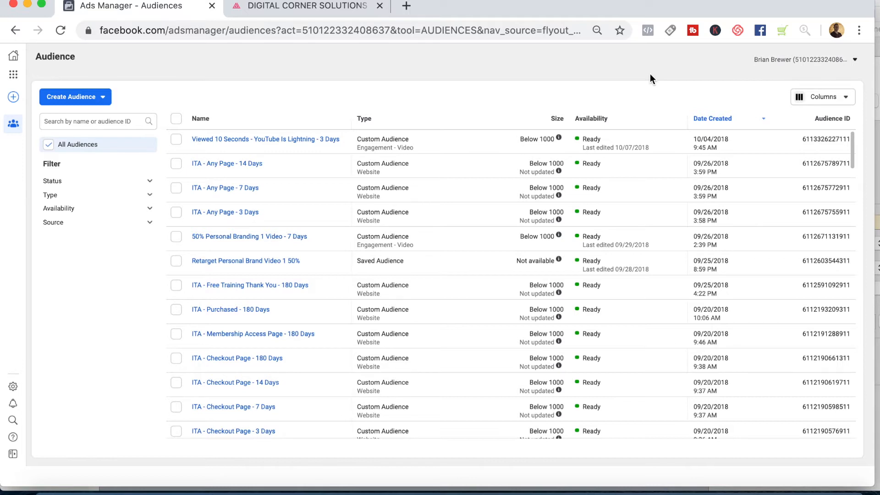
Switch to the Digital Corner Solutions website, open its Services page and copy the page's full URL.
left_click(316, 8)
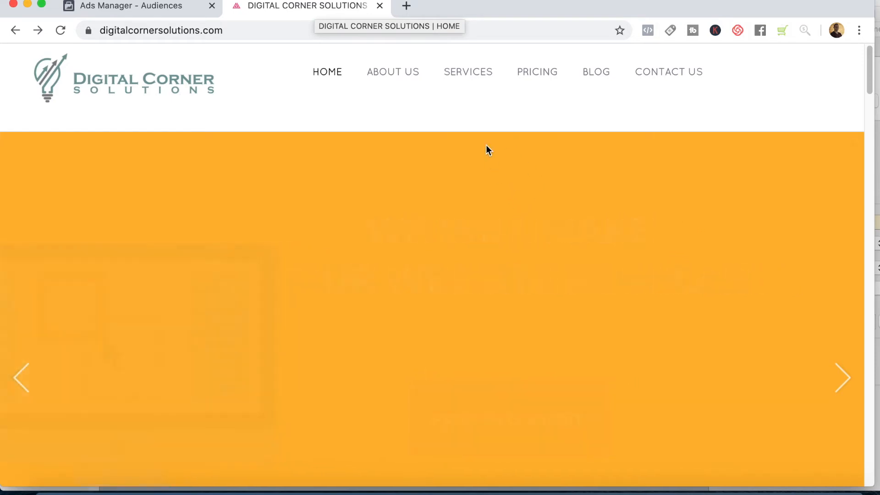
left_click(468, 75)
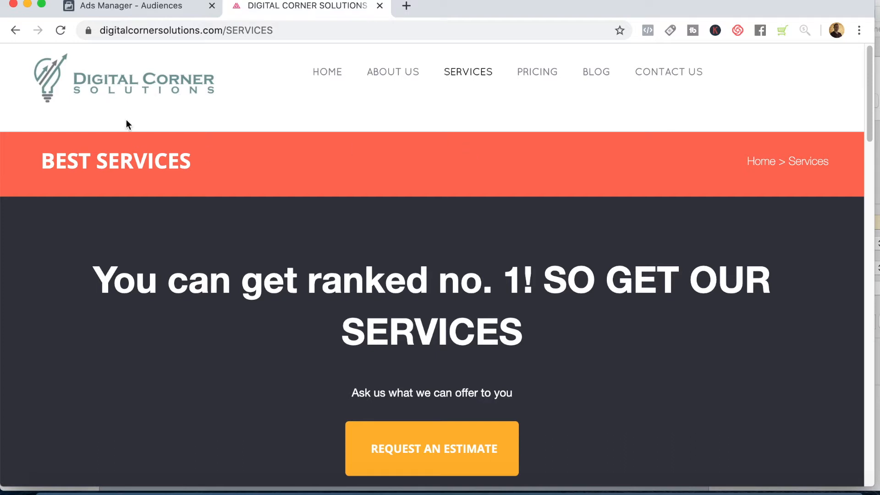
left_click(290, 30)
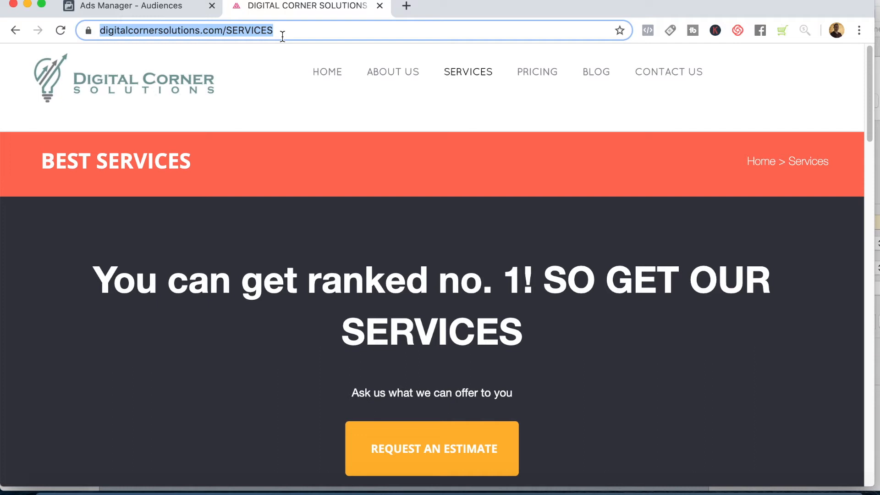
left_click_drag(326, 32, 76, 24)
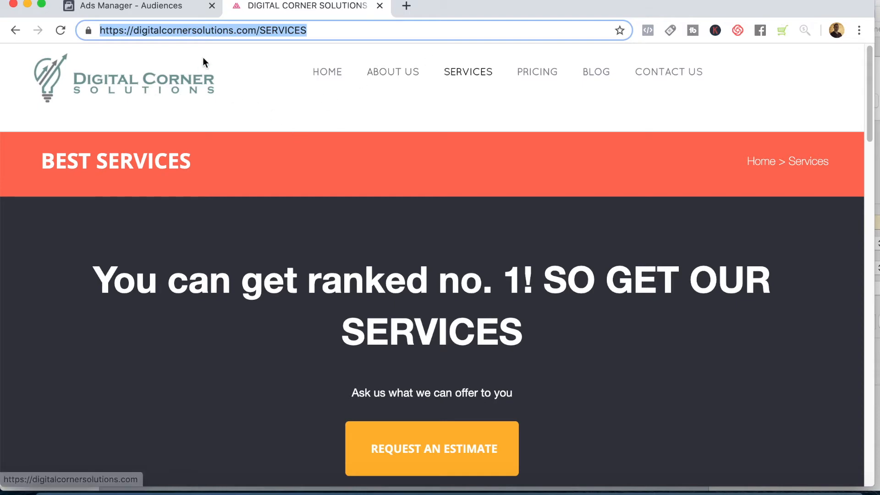
Return to Ads Manager and start a website custom audience of people who visited specific web pages.
left_click(162, 7)
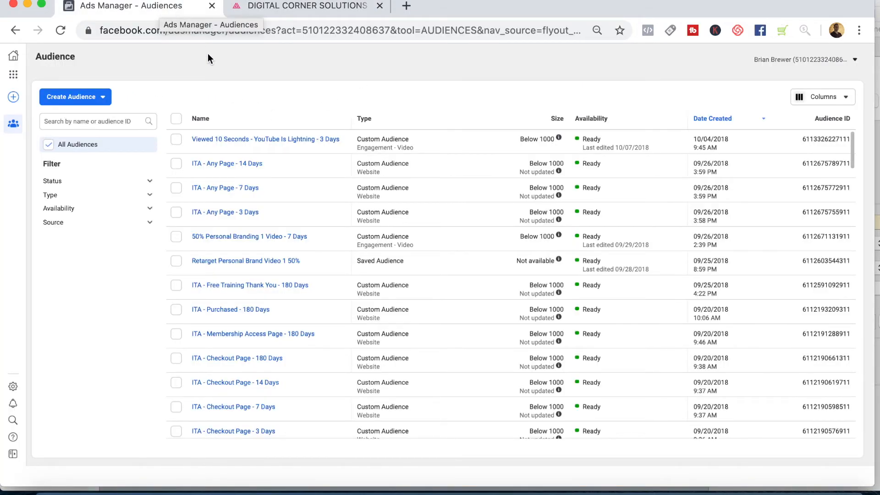
left_click(82, 97)
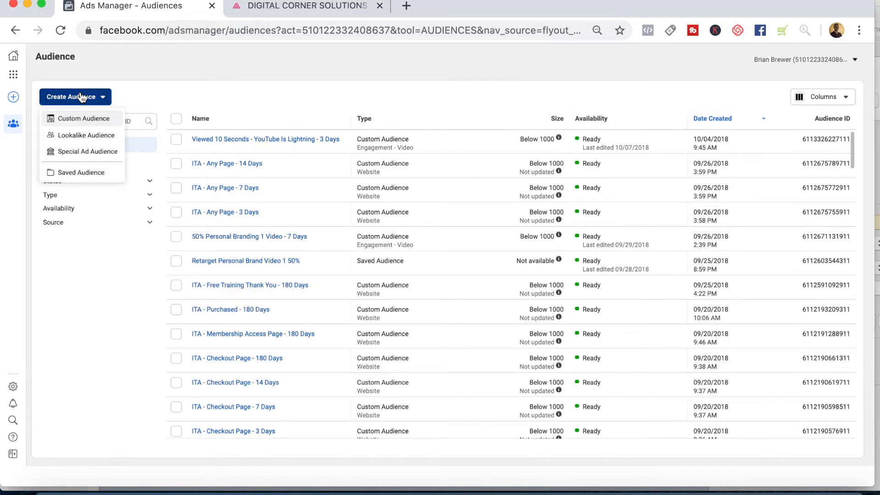
left_click(89, 120)
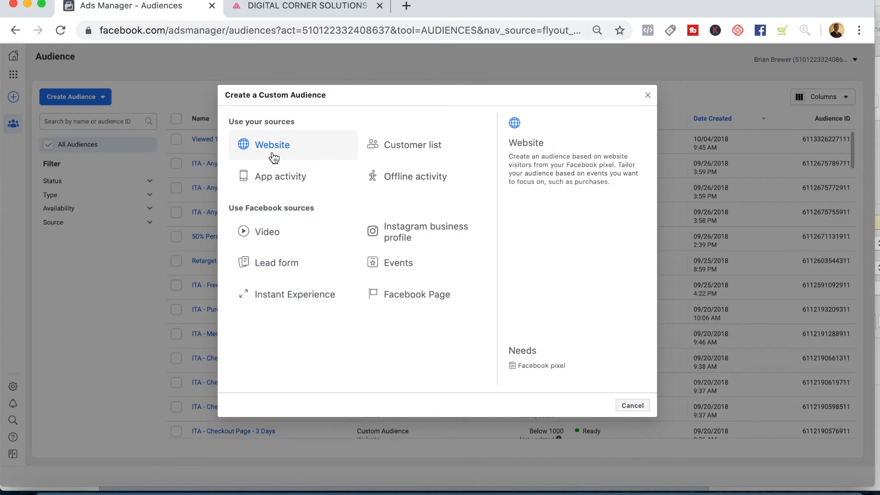
left_click(272, 155)
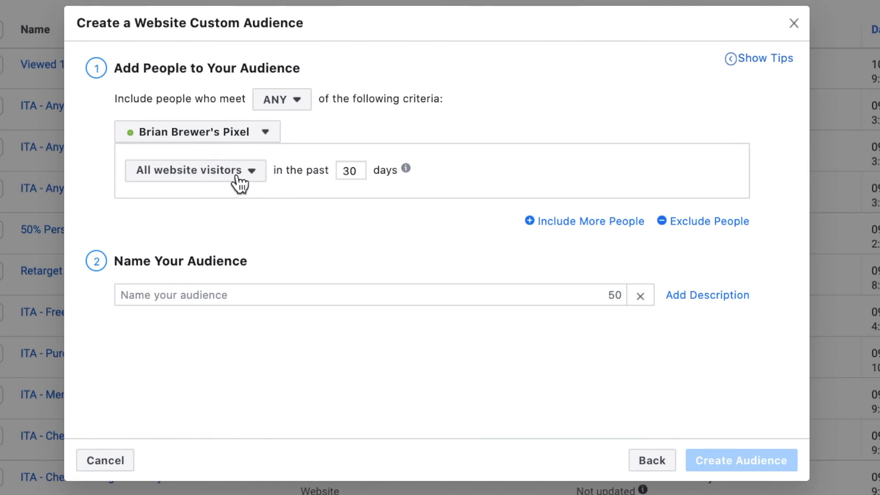
left_click(238, 183)
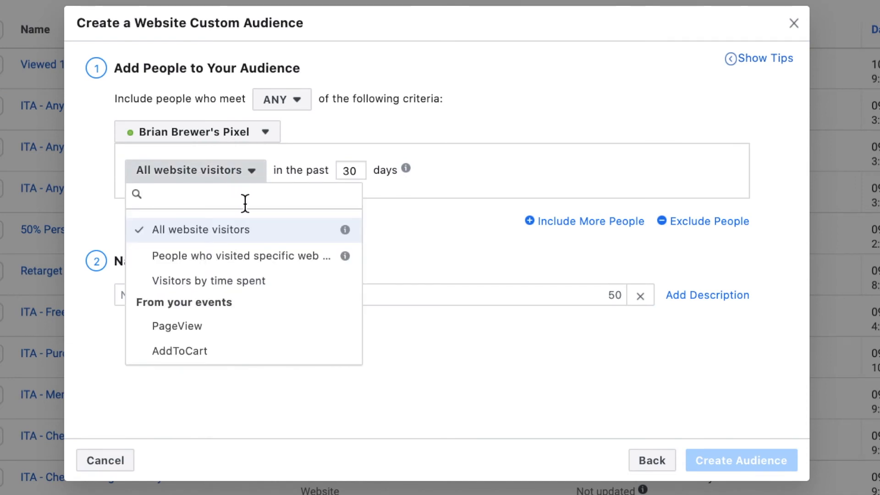
left_click(247, 255)
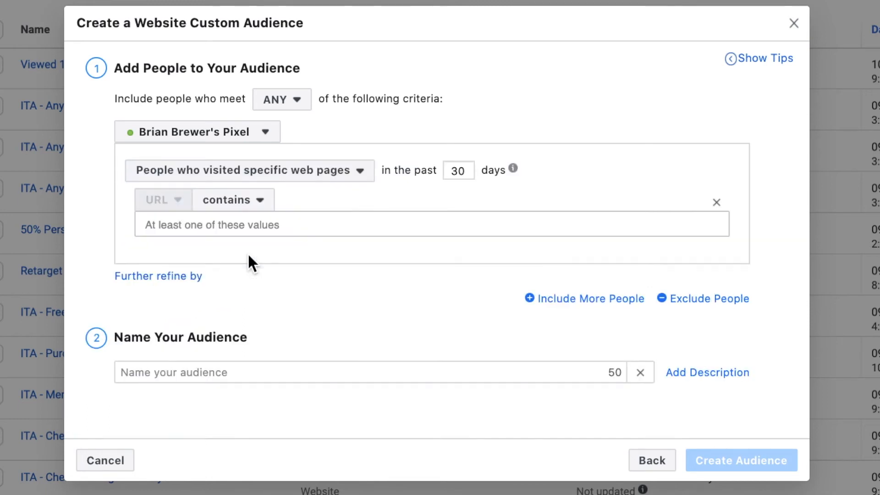
double_click(448, 173)
type("14")
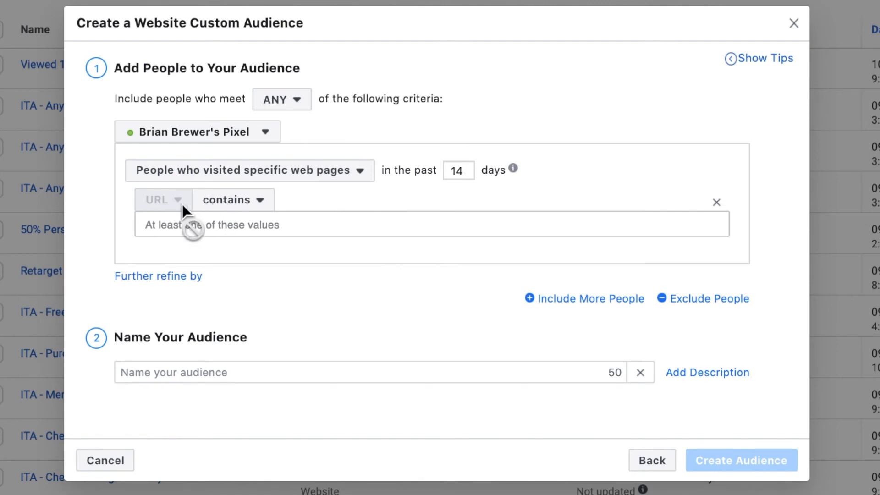
left_click(230, 219)
key("super+v")
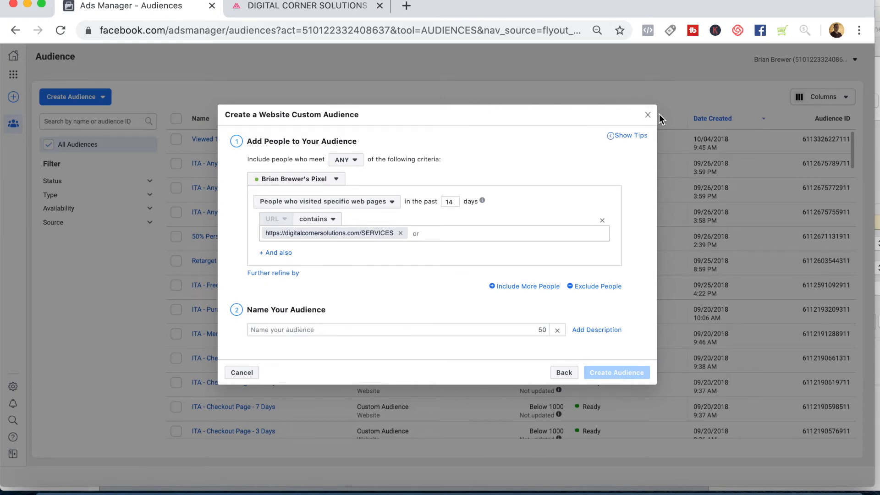
left_click(647, 115)
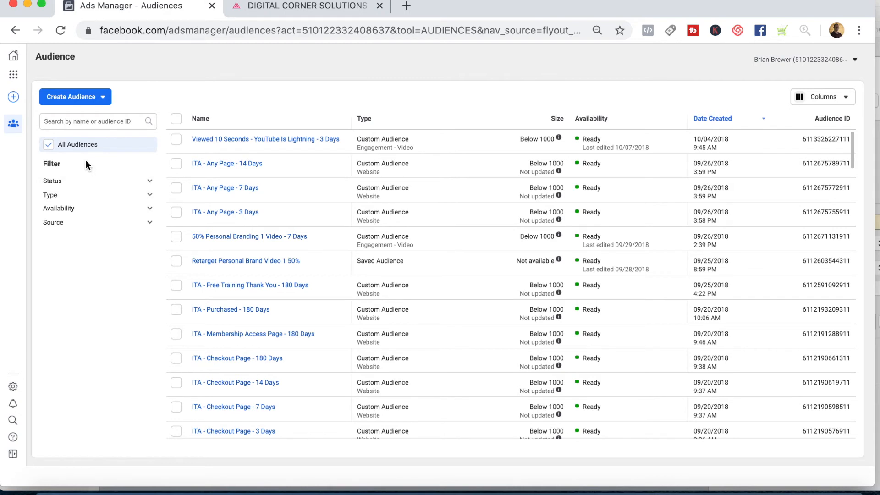
Start a video engagement custom audience of people who have watched 50% of the video in the past 14 days.
left_click(95, 103)
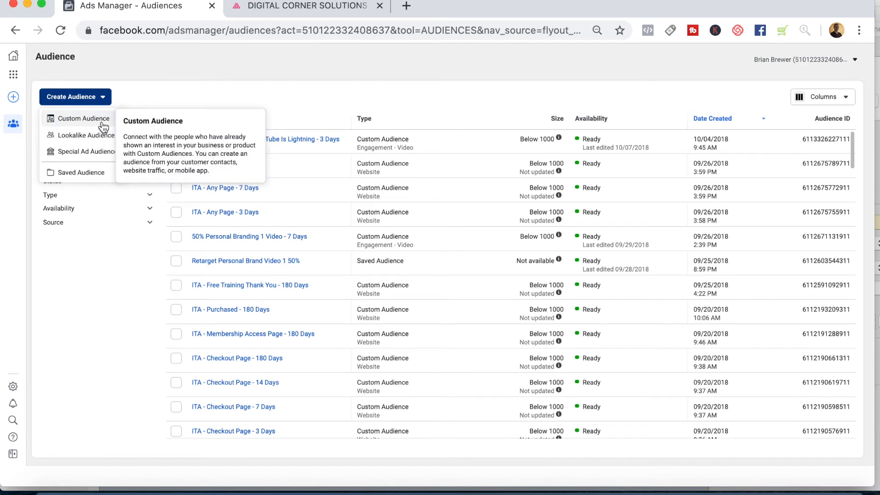
left_click(102, 122)
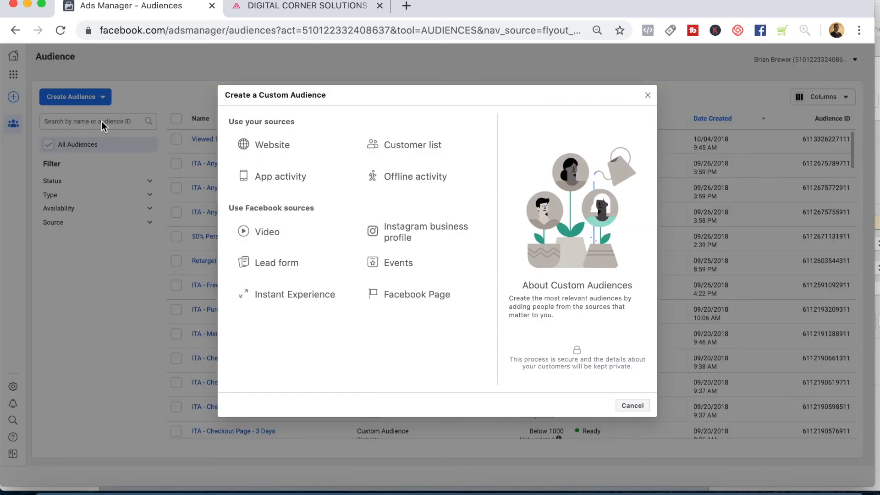
left_click(267, 231)
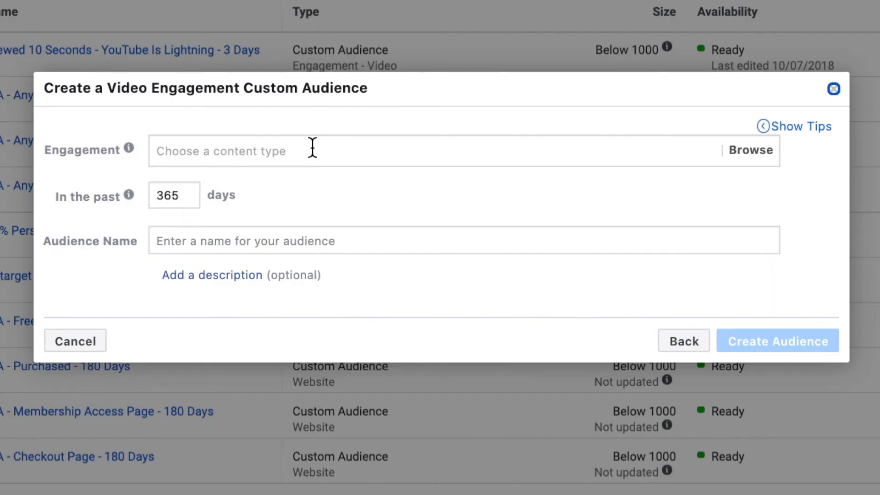
left_click(312, 147)
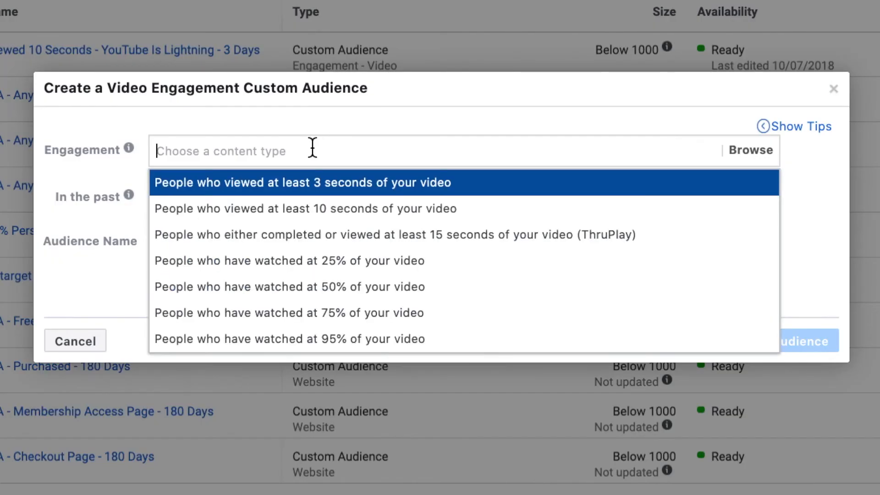
left_click(337, 281)
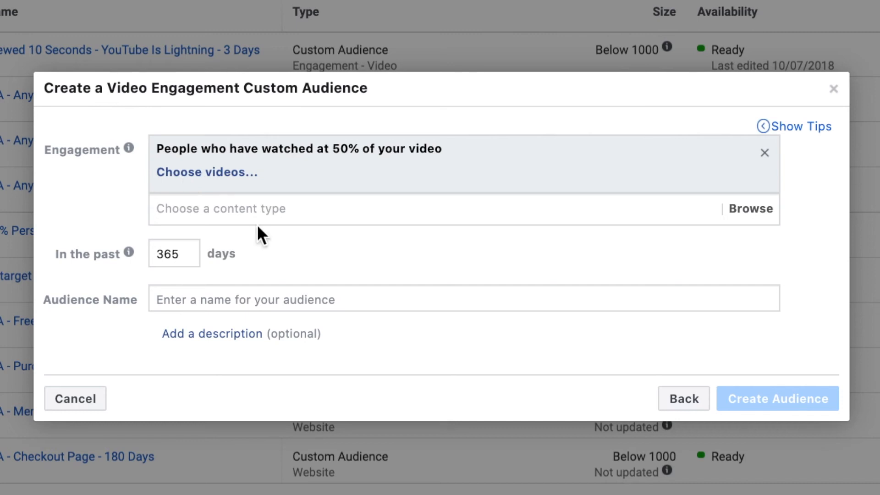
left_click_drag(190, 253, 133, 254)
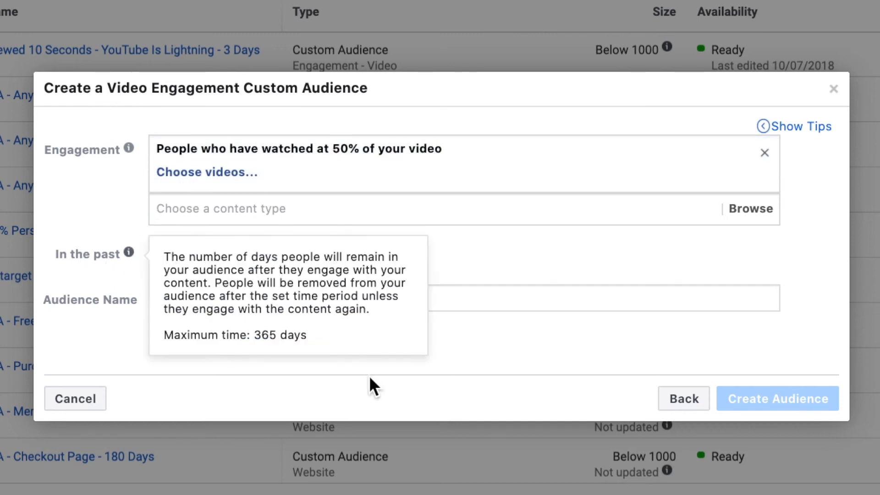
type("14")
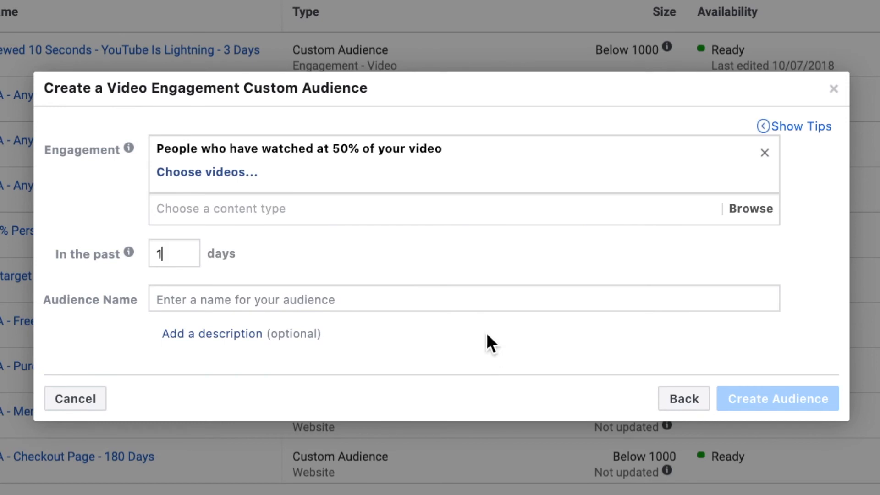